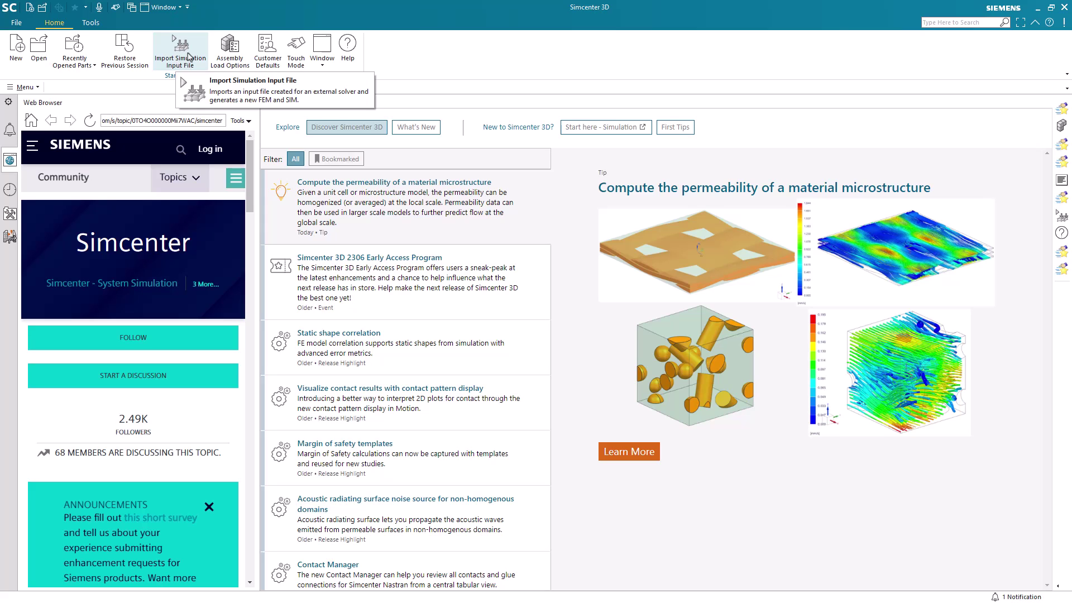
- Open the File > Import menu to reach the simulation import option
{"action": "left_click", "coordinate": [17, 23]}
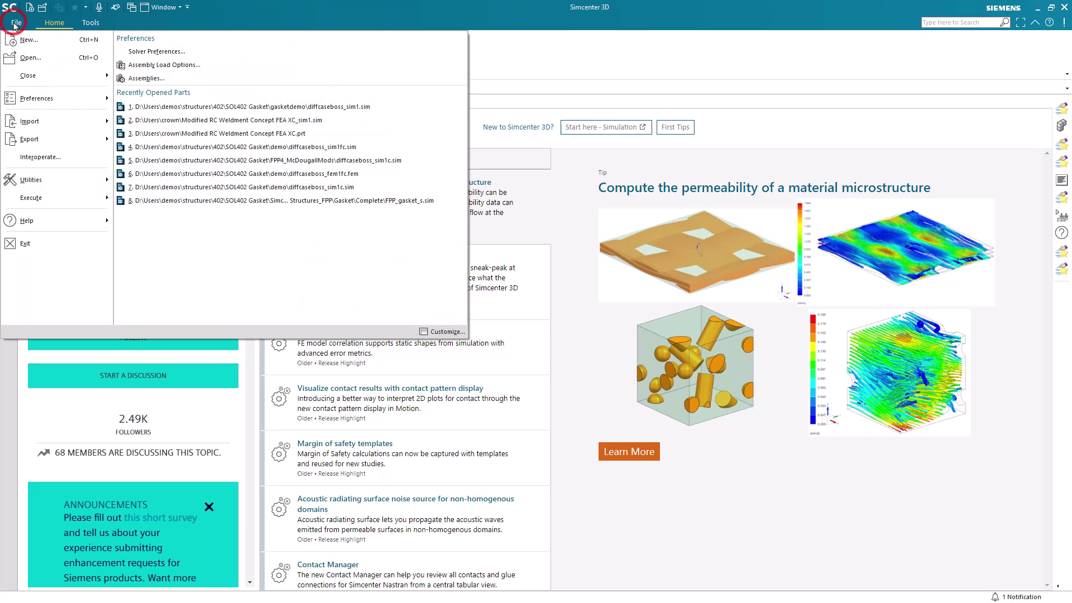
{"action": "left_click", "coordinate": [34, 121]}
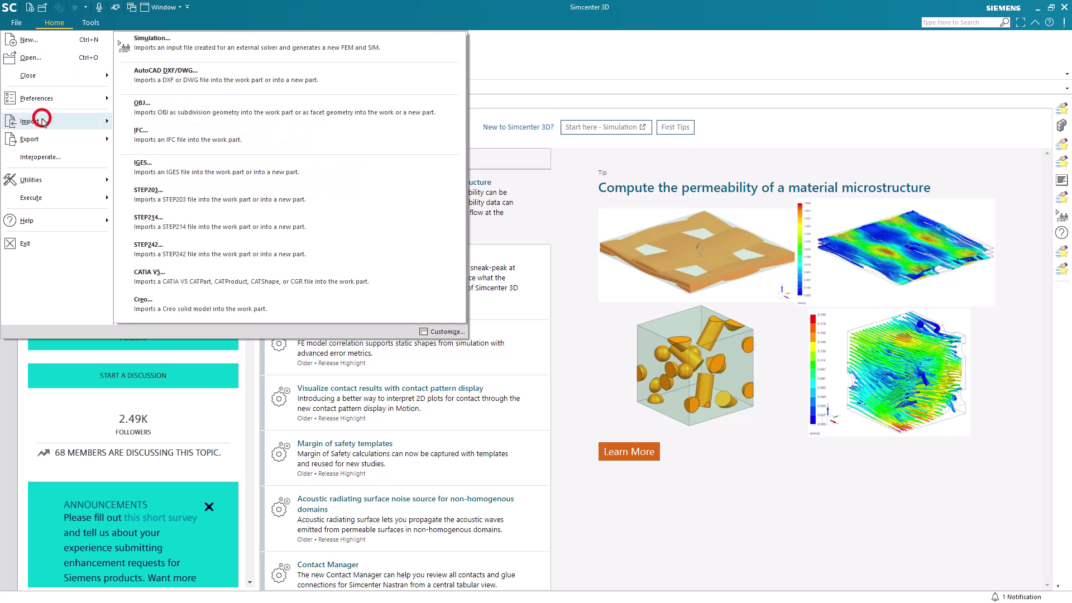
- Launch Import Simulation and pick Simcenter Nastran from the solver list
{"action": "left_click", "coordinate": [179, 50]}
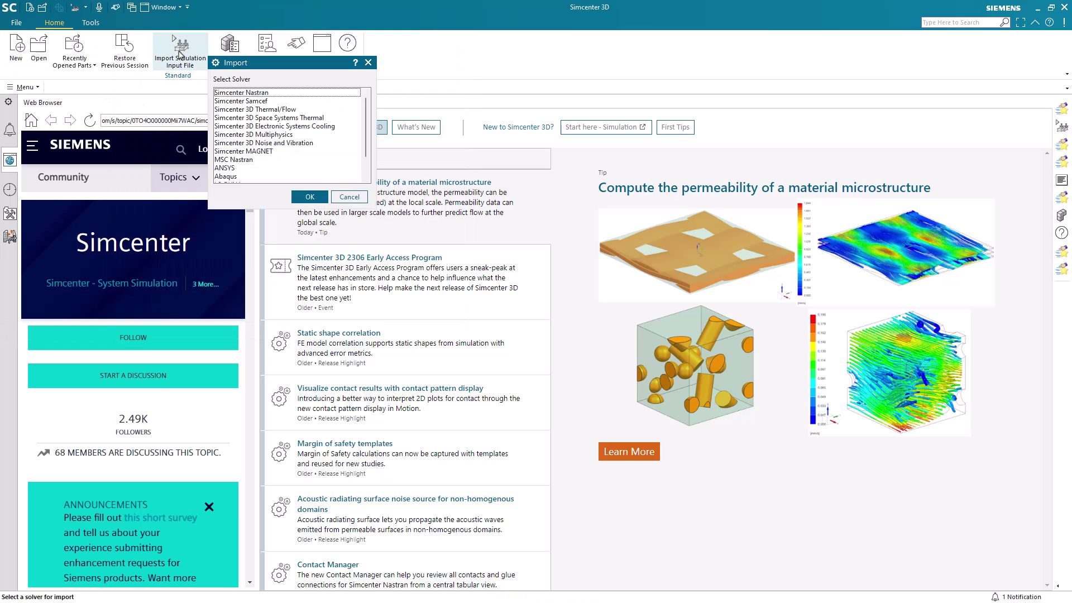
{"action": "left_click", "coordinate": [270, 95]}
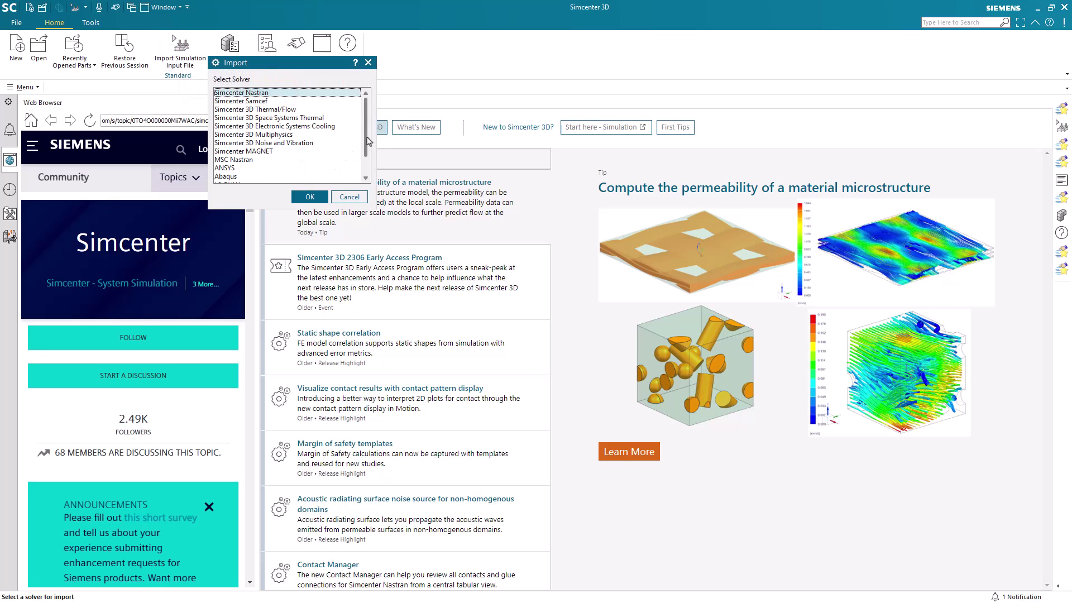
{"action": "left_click_drag", "start_coordinate": [366, 133], "coordinate": [370, 164]}
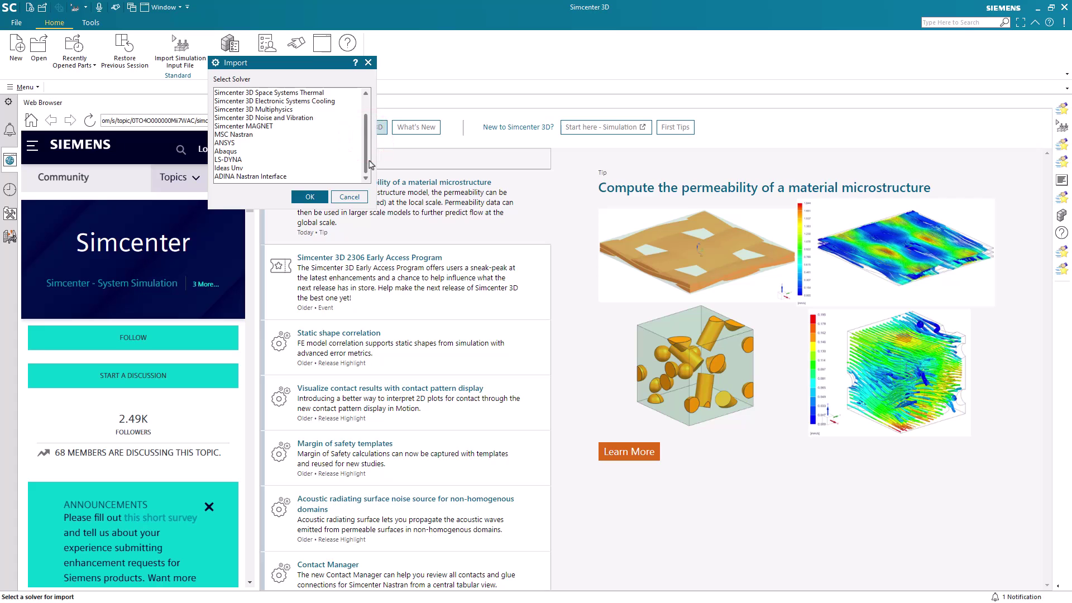
- Import bracket_femap.dat as new bracket_femap_f.fem and bracket_femap_s.sim files
{"action": "left_click", "coordinate": [315, 198]}
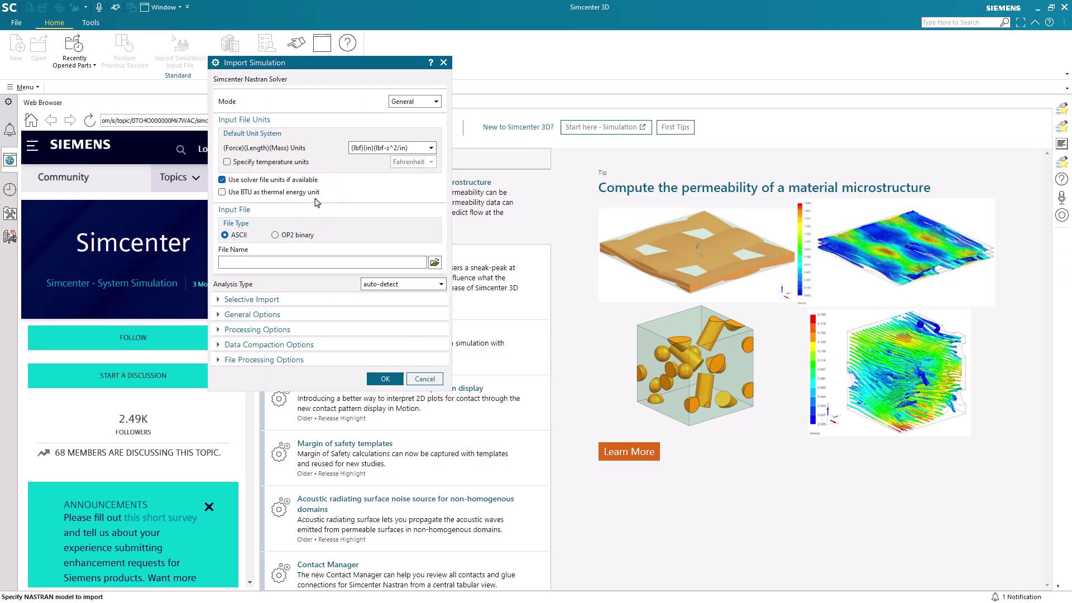
{"action": "left_click", "coordinate": [434, 262]}
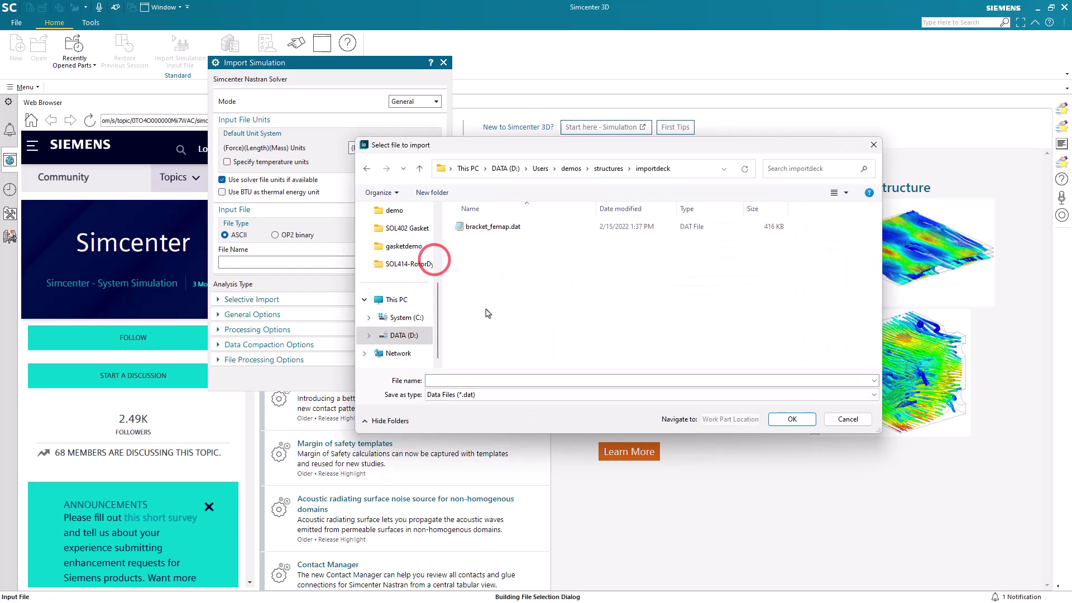
{"action": "double_click", "coordinate": [482, 228]}
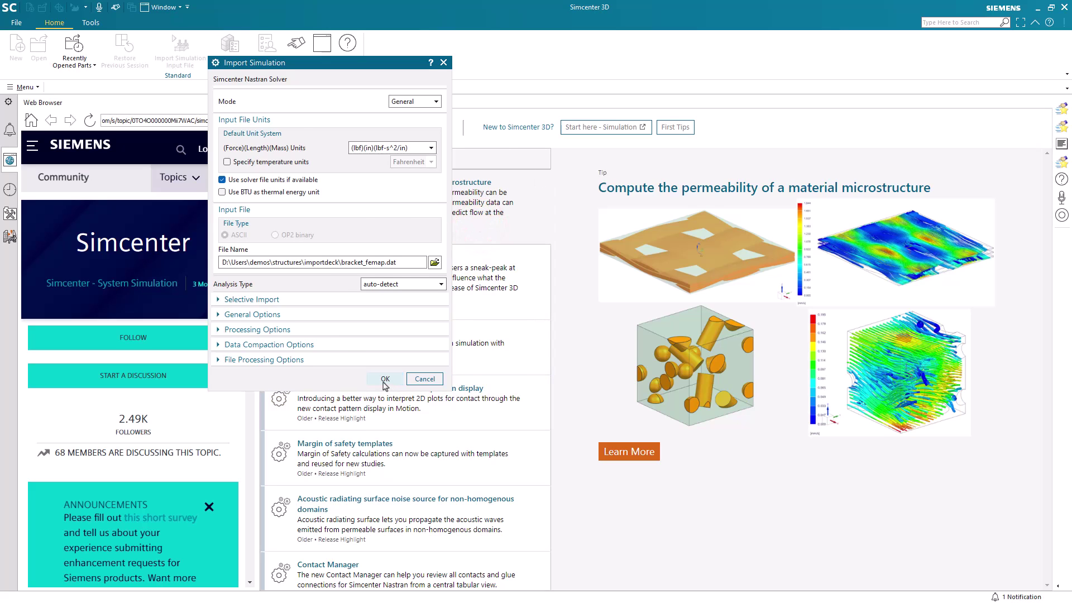
{"action": "left_click", "coordinate": [386, 380]}
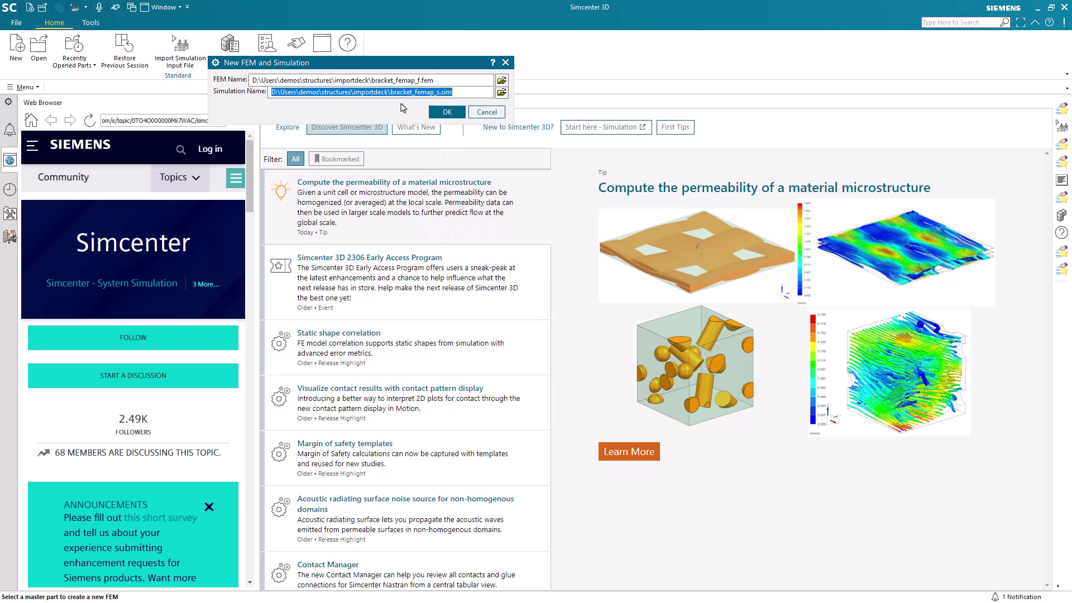
{"action": "left_click", "coordinate": [447, 113]}
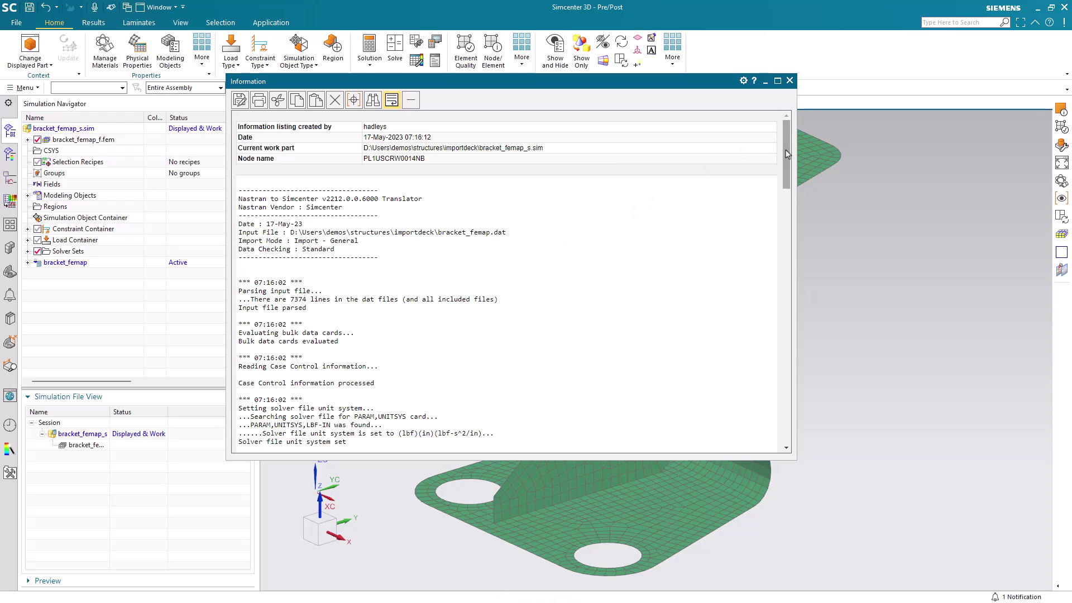
{"action": "left_click_drag", "start_coordinate": [786, 153], "coordinate": [796, 394]}
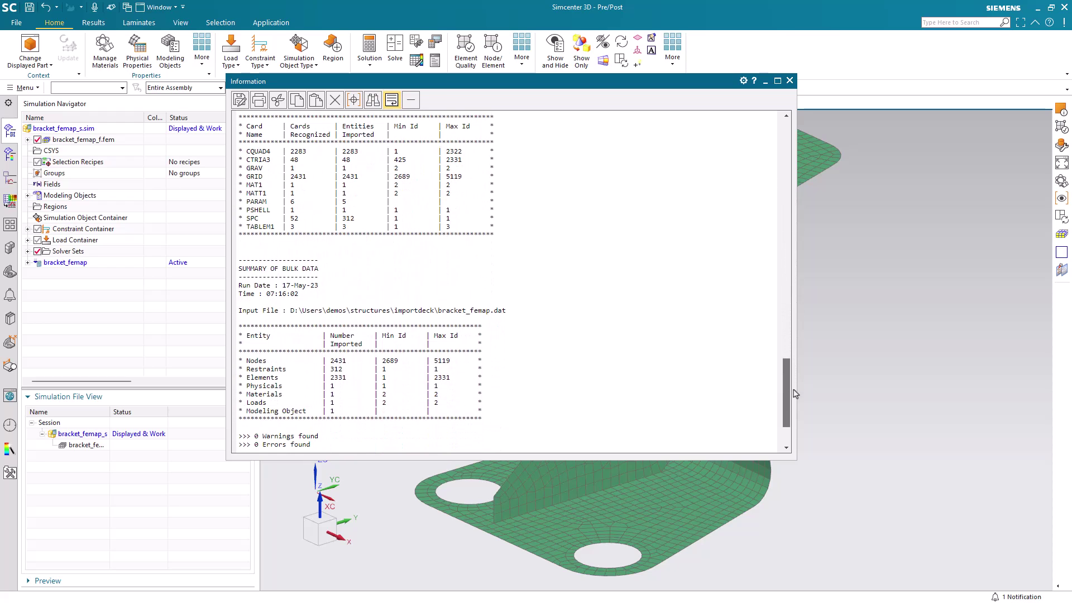
{"action": "left_click_drag", "start_coordinate": [795, 394], "coordinate": [794, 421]}
- Highlight the 0 Warnings and 0 Errors lines in the import report
{"action": "left_click_drag", "start_coordinate": [316, 372], "coordinate": [235, 363]}
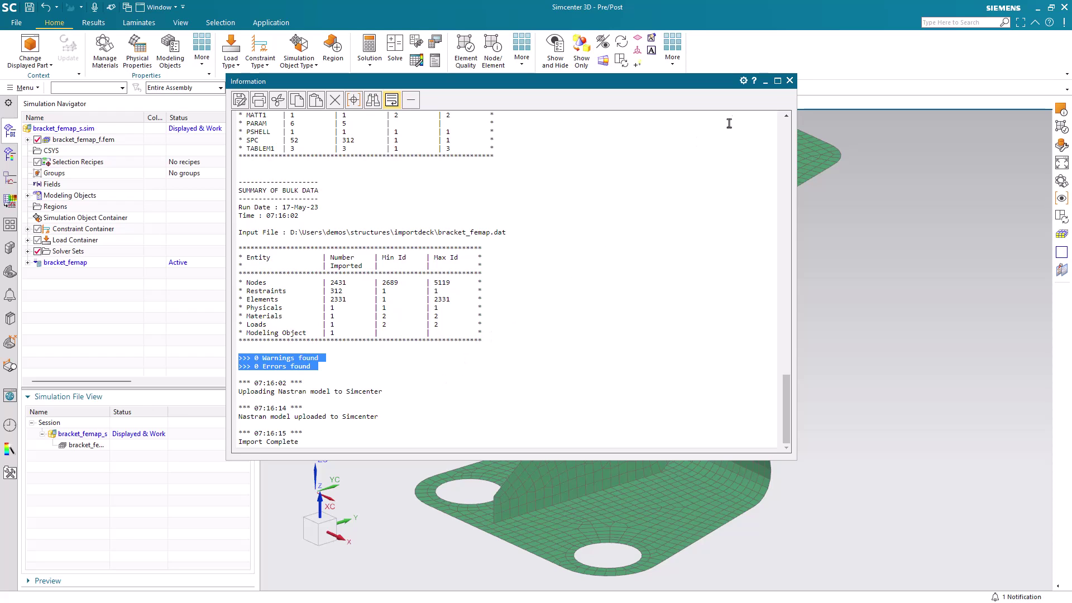
{"action": "left_click", "coordinate": [789, 80]}
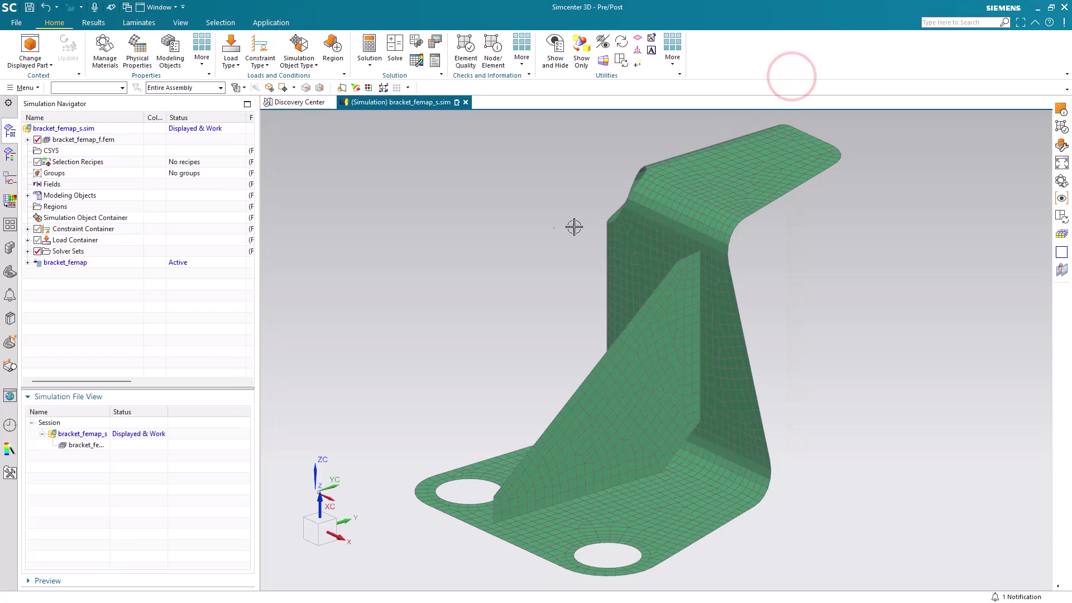